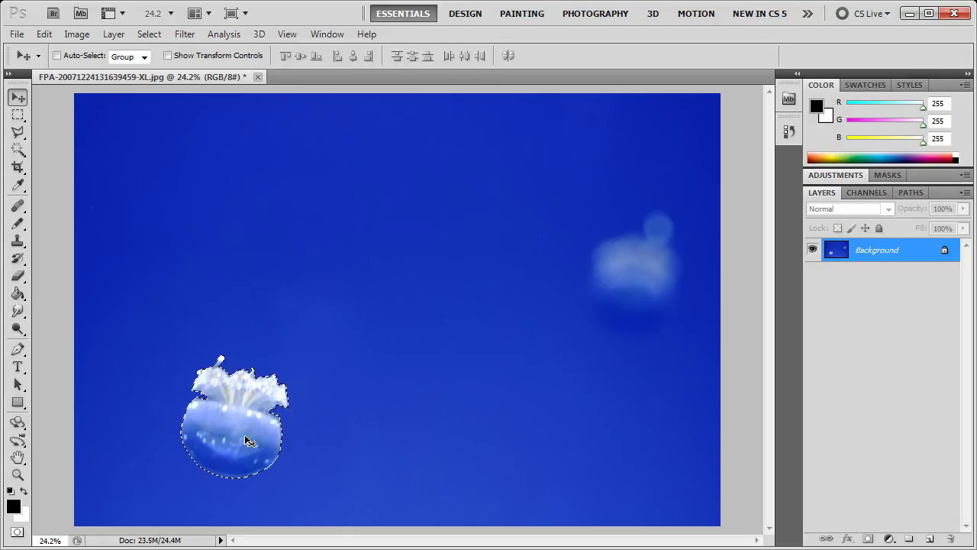
# Step: Rotate the selected jellyfish about 166° to upright and shift it up and right
pyautogui.click(45, 36)
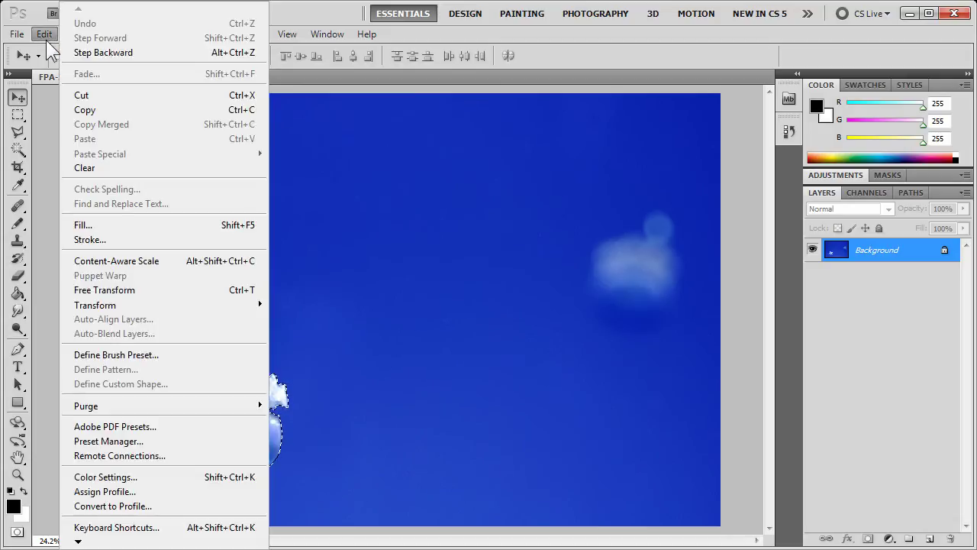
pyautogui.moveTo(98, 308)
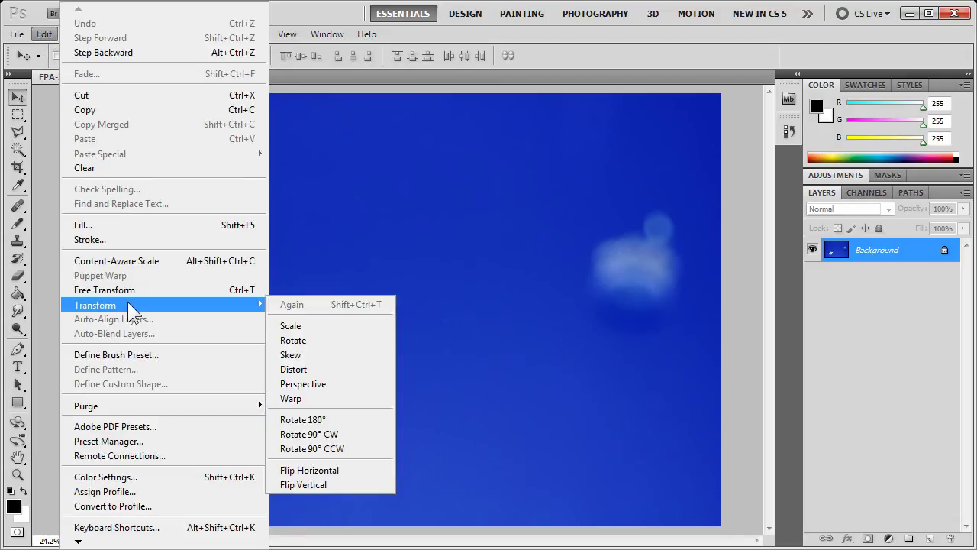
pyautogui.click(292, 340)
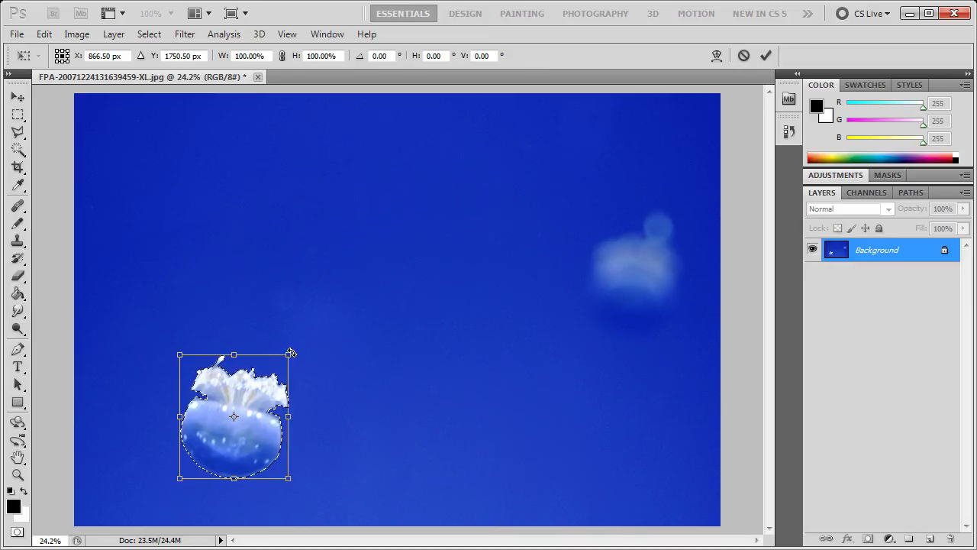
pyautogui.moveTo(291, 353); pyautogui.dragTo(190, 524)
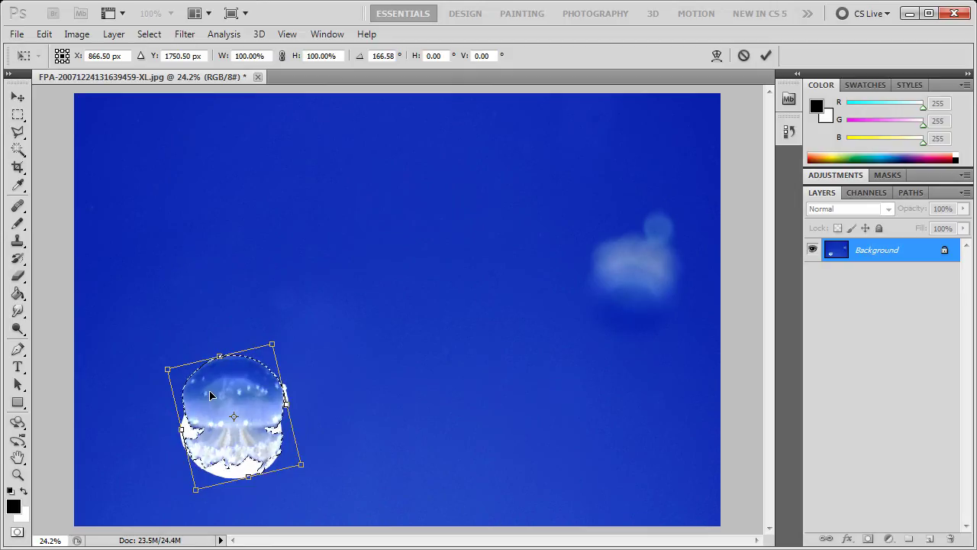
pyautogui.moveTo(211, 395); pyautogui.dragTo(318, 307)
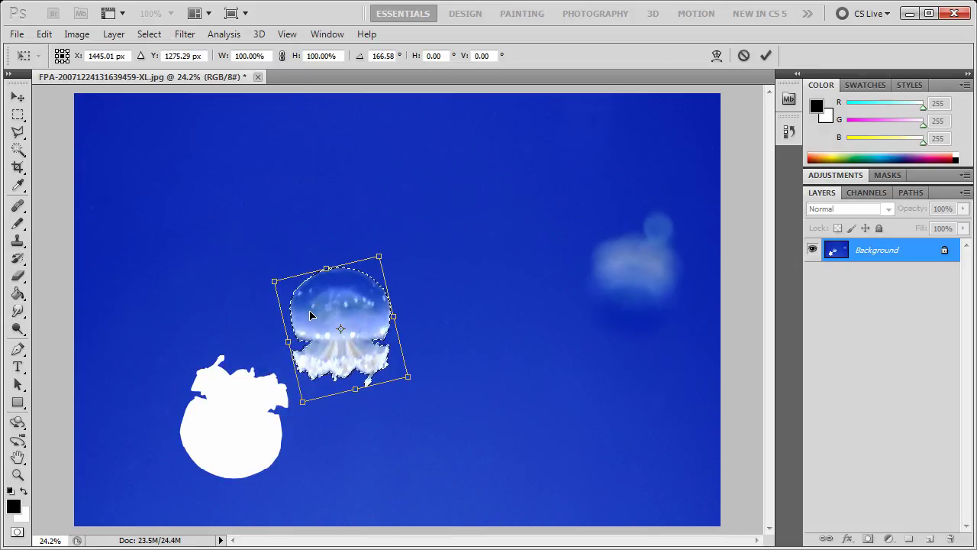
# Step: Commit the 166.58° rotation and move, leaving a white hole beside the jellyfish
pyautogui.press('Return')
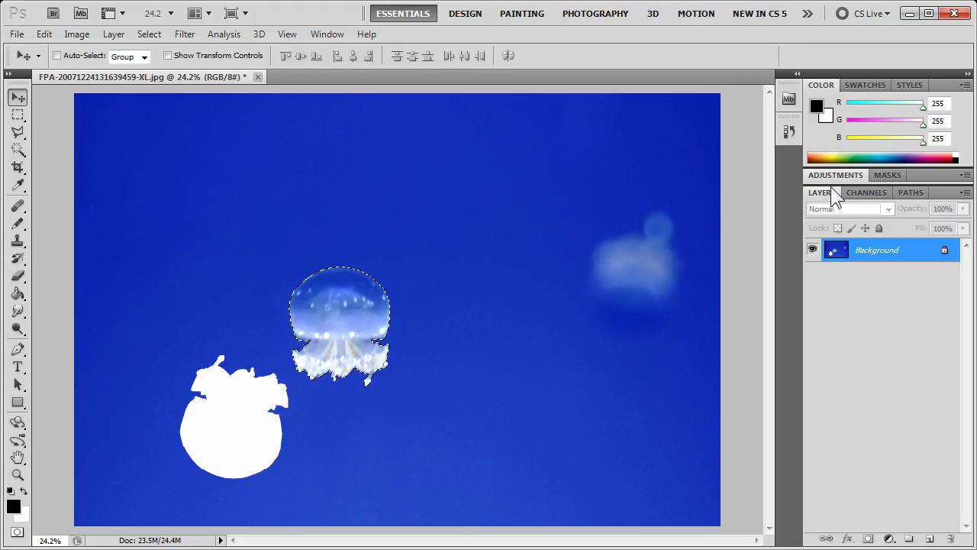
# Step: Step back to the Load Selection history state, restoring the jellyfish's original lower-left position
pyautogui.click(790, 136)
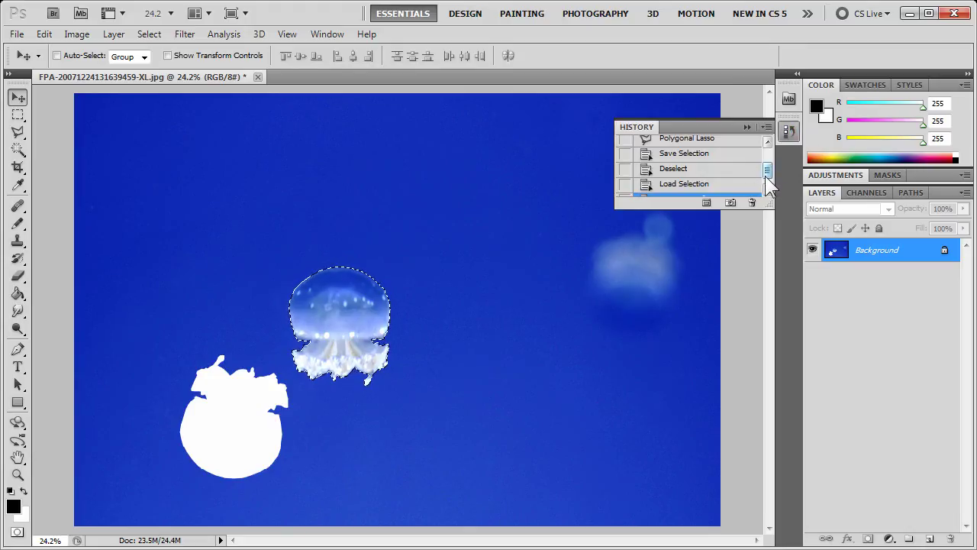
pyautogui.click(704, 188)
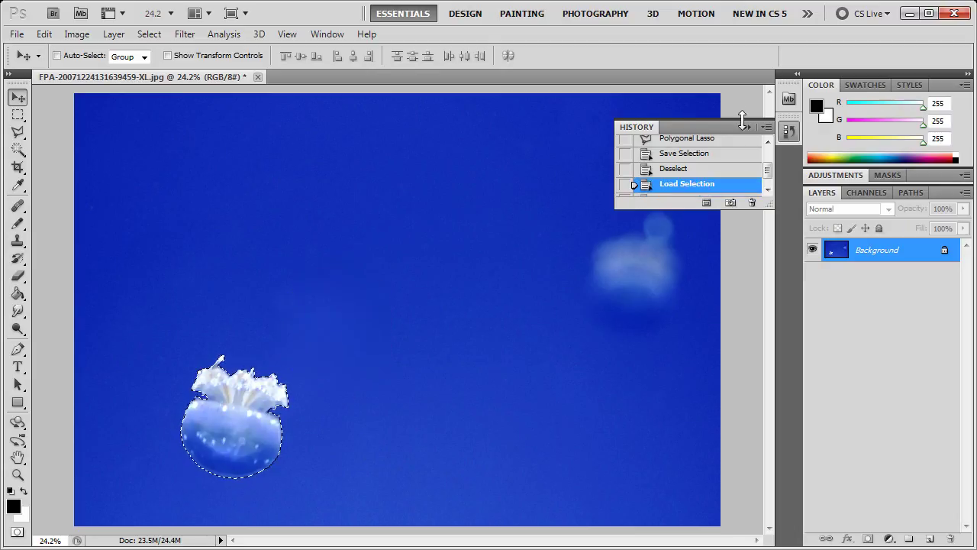
pyautogui.click(747, 128)
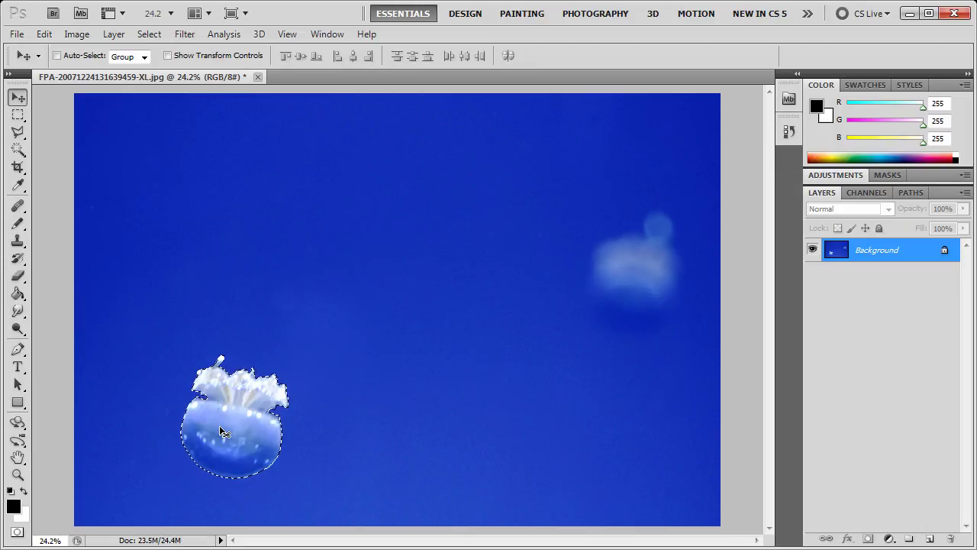
# Step: Copy the selected jellyfish and paste it as a new Layer 1
pyautogui.click(45, 34)
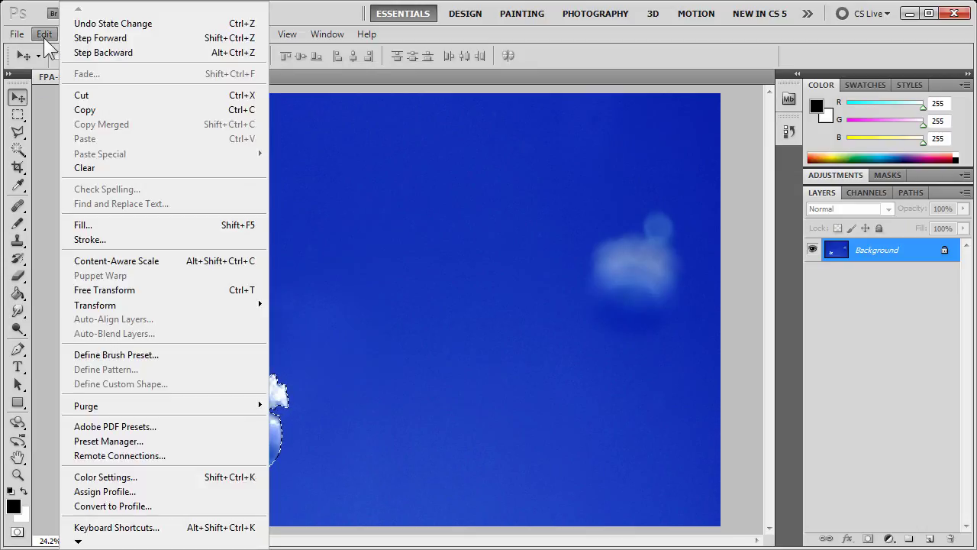
pyautogui.click(87, 112)
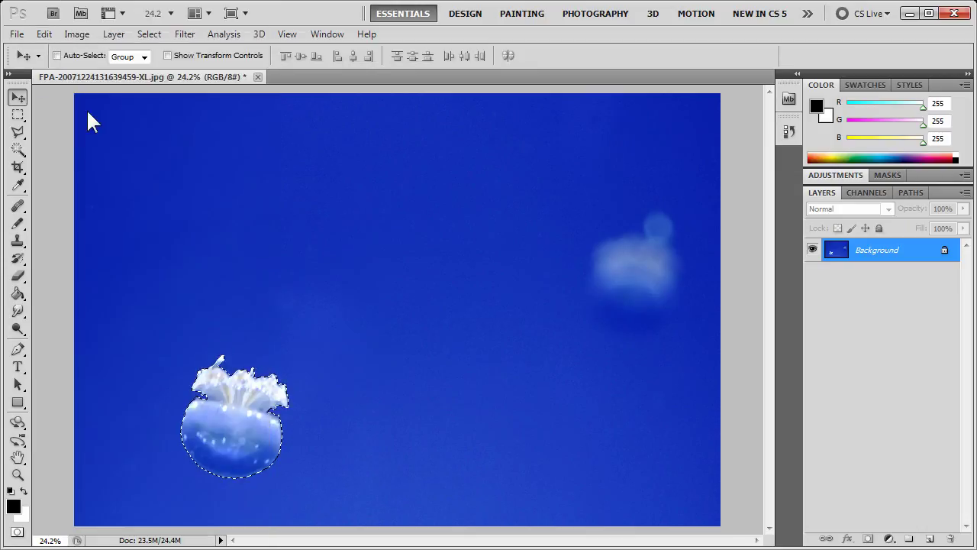
pyautogui.click(44, 35)
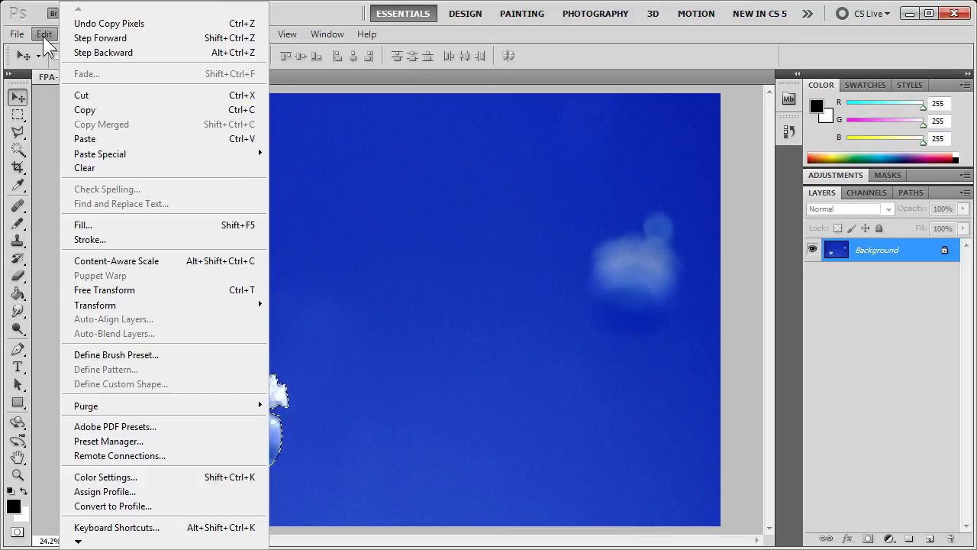
pyautogui.click(86, 139)
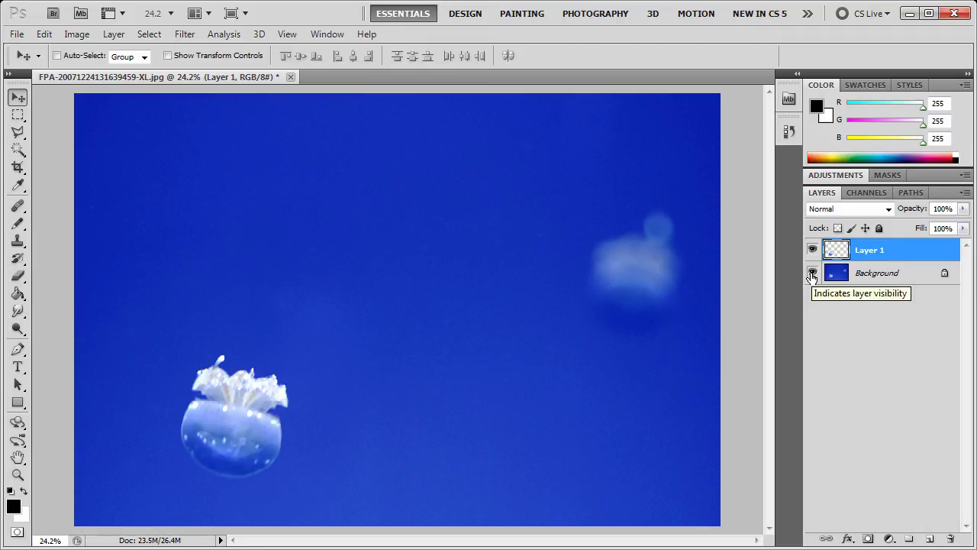
pyautogui.click(812, 273)
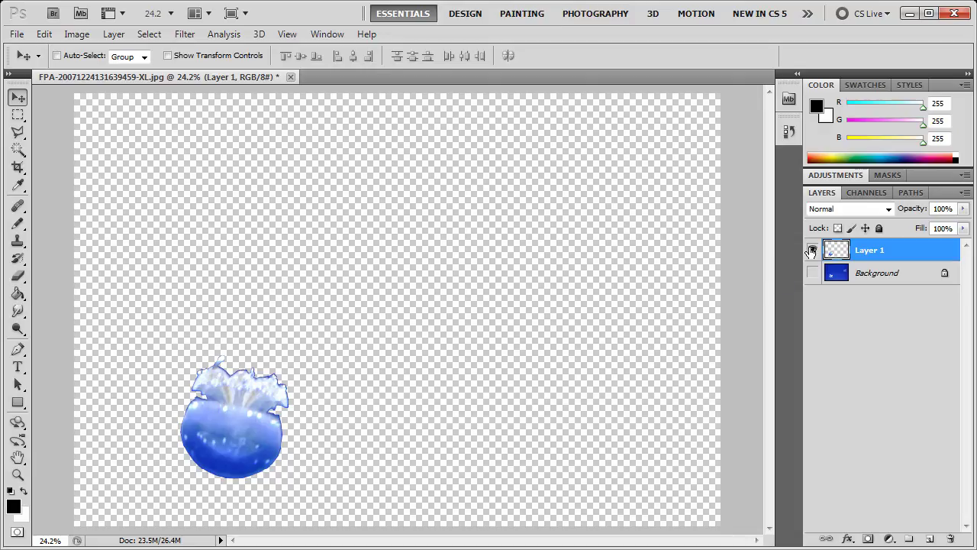
pyautogui.click(813, 252)
pyautogui.click(813, 252)
pyautogui.click(812, 273)
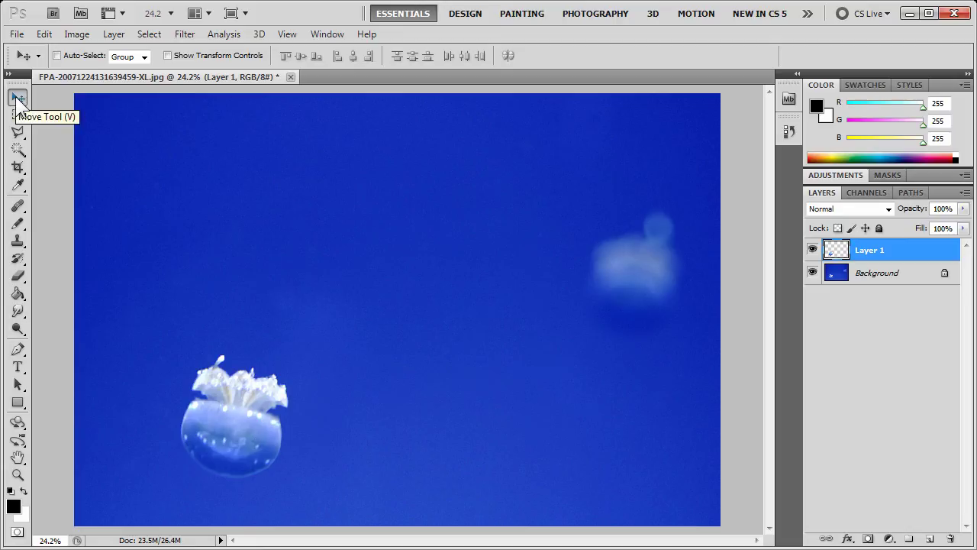
# Step: Move the Layer 1 jellyfish copy up and right toward the centre, then select Background
pyautogui.moveTo(247, 406); pyautogui.dragTo(445, 248)
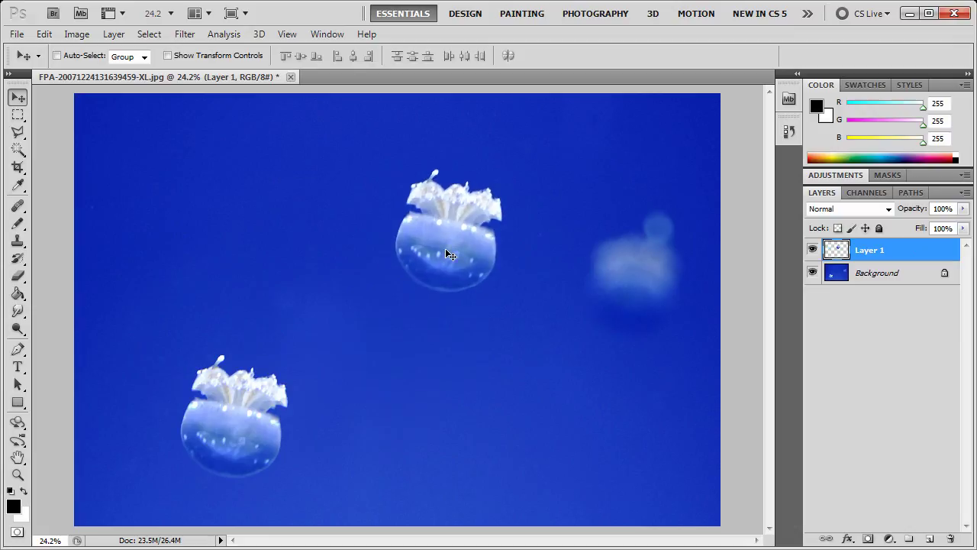
pyautogui.click(893, 281)
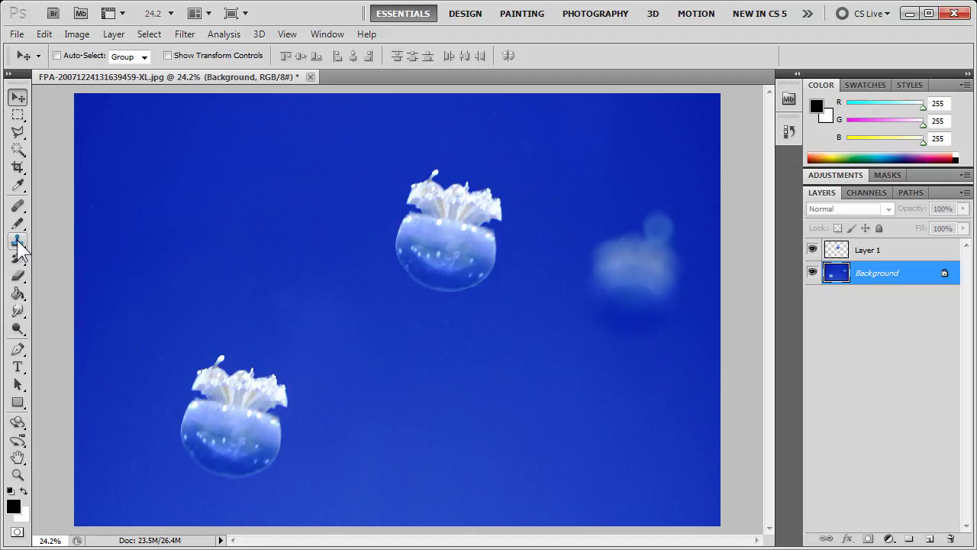
# Step: Set up the Clone Stamp with a soft round 0%-hardness brush sized 349 px
pyautogui.moveTo(18, 243)
pyautogui.mouseDown()
pyautogui.moveTo(18, 253)
pyautogui.moveTo(37, 256)
pyautogui.moveTo(61, 252)
pyautogui.moveTo(57, 240)
pyautogui.mouseUp()
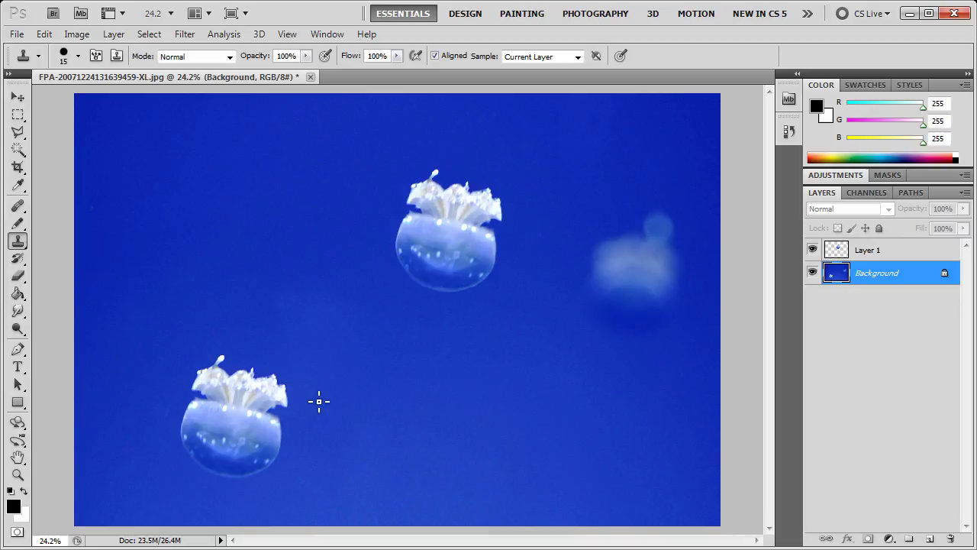
pyautogui.click(67, 58)
pyautogui.moveTo(34, 98); pyautogui.dragTo(74, 92)
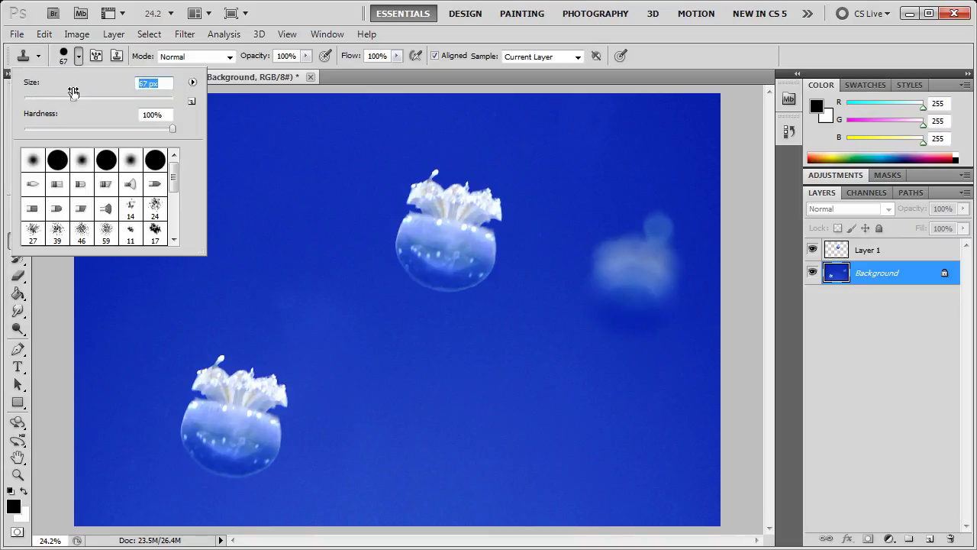
pyautogui.click(130, 159)
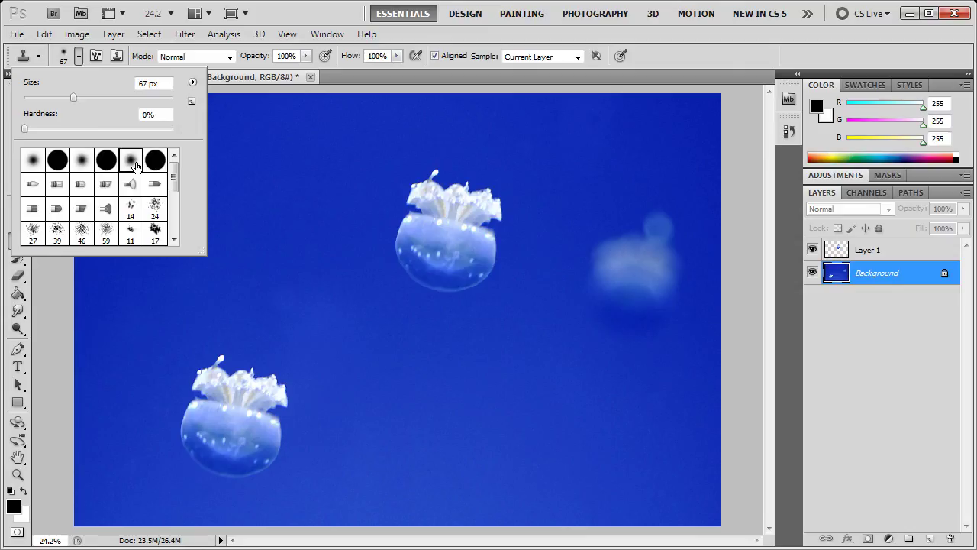
pyautogui.moveTo(74, 98); pyautogui.dragTo(83, 99)
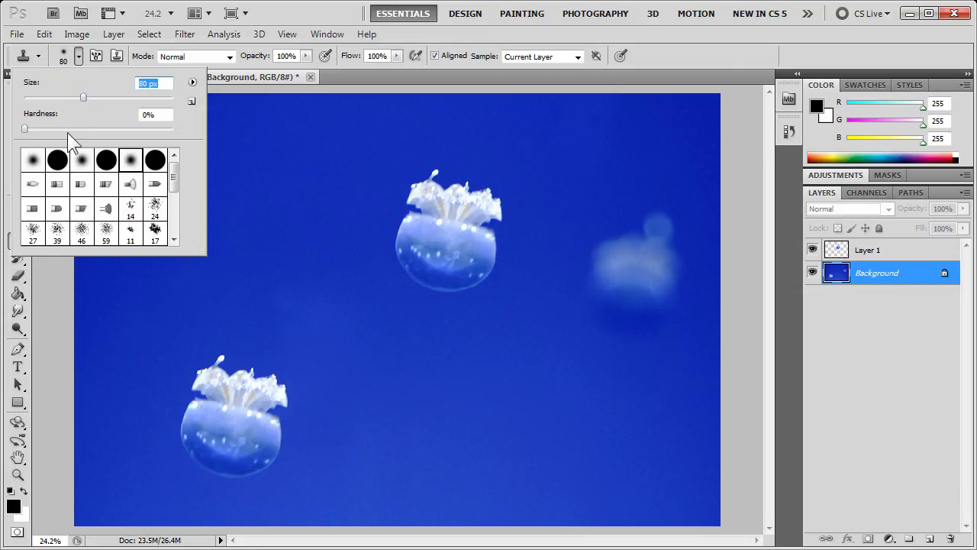
pyautogui.click(68, 63)
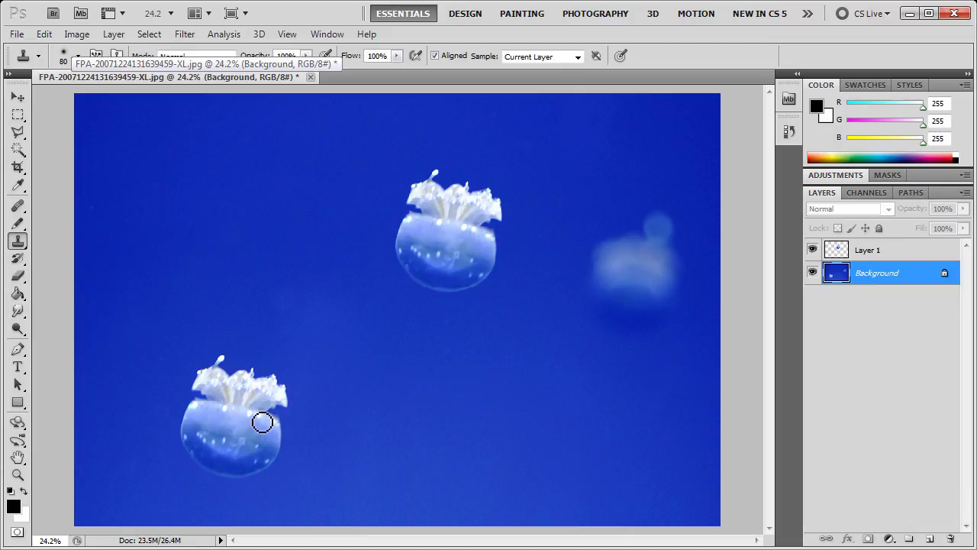
pyautogui.click(62, 54)
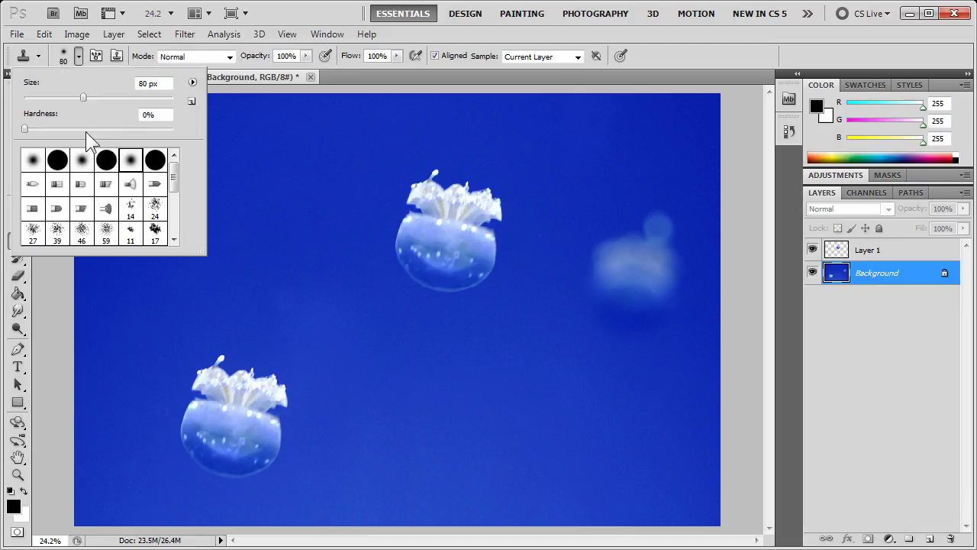
pyautogui.moveTo(84, 99); pyautogui.dragTo(147, 101)
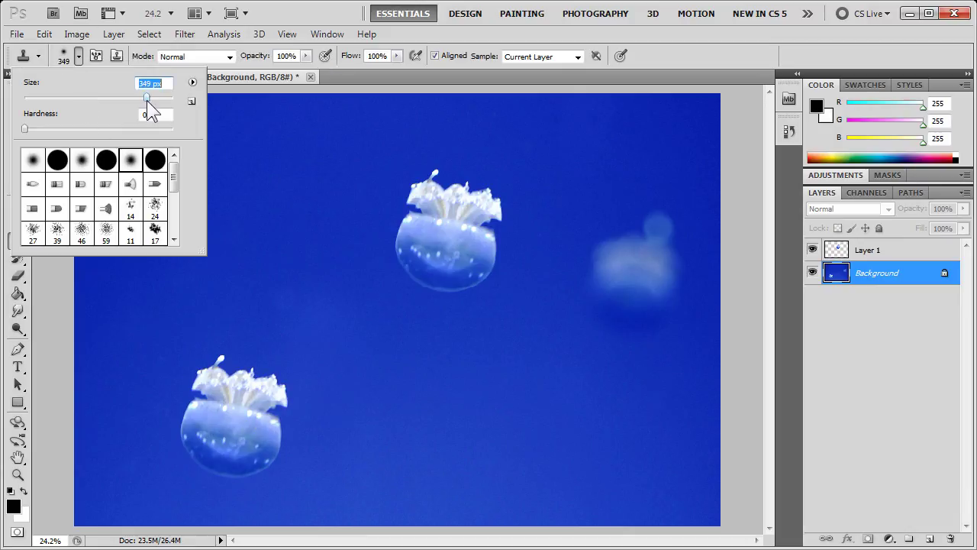
pyautogui.click(58, 60)
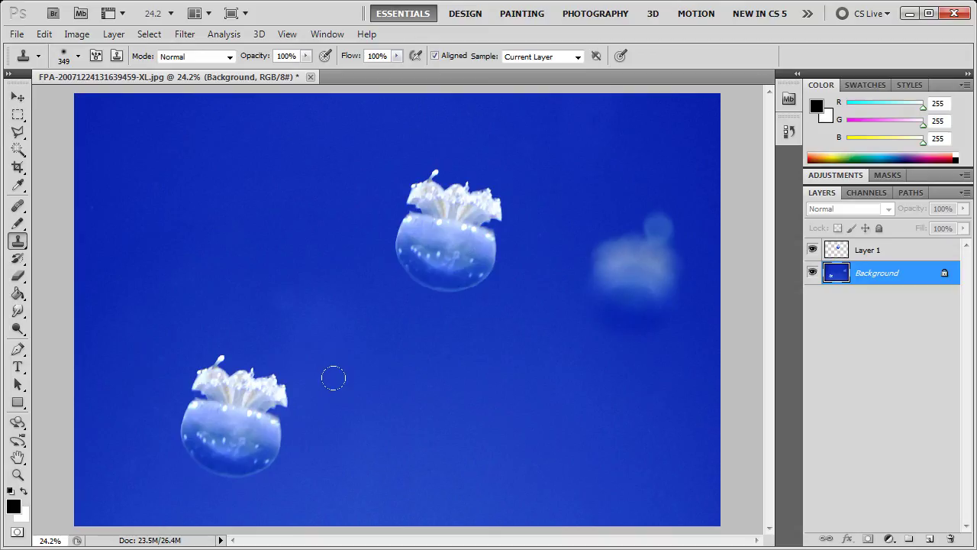
# Step: Sample clean blue water and clone it over the lower-left jellyfish, redoing one bad stroke
pyautogui.keyDown('alt'); pyautogui.click(352, 396); pyautogui.keyUp('alt')
pyautogui.moveTo(297, 364)
pyautogui.mouseDown()
pyautogui.moveTo(225, 390)
pyautogui.moveTo(246, 371)
pyautogui.moveTo(191, 374)
pyautogui.moveTo(275, 377)
pyautogui.moveTo(262, 411)
pyautogui.moveTo(259, 376)
pyautogui.moveTo(236, 376)
pyautogui.moveTo(250, 358)
pyautogui.moveTo(266, 429)
pyautogui.moveTo(252, 465)
pyautogui.moveTo(228, 469)
pyautogui.moveTo(225, 369)
pyautogui.moveTo(230, 388)
pyautogui.moveTo(197, 352)
pyautogui.moveTo(186, 383)
pyautogui.moveTo(197, 417)
pyautogui.mouseUp()
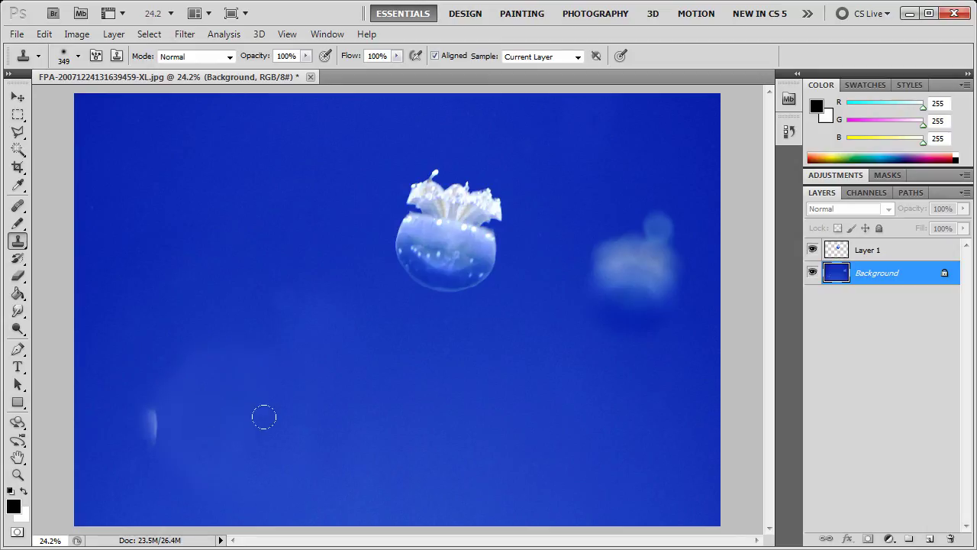
pyautogui.hotkey('ctrl', 'z')
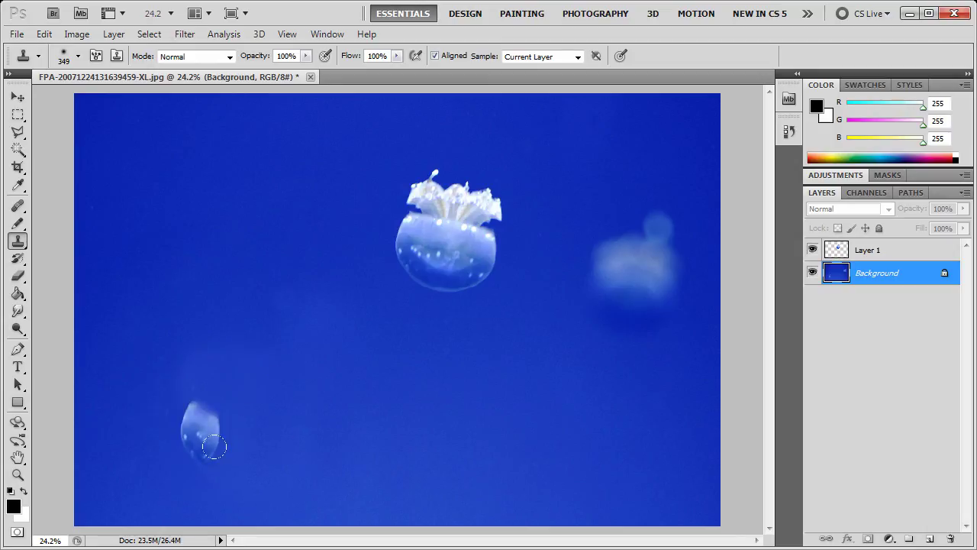
pyautogui.moveTo(196, 441)
pyautogui.mouseDown()
pyautogui.moveTo(184, 431)
pyautogui.moveTo(186, 402)
pyautogui.moveTo(205, 402)
pyautogui.moveTo(188, 399)
pyautogui.moveTo(176, 425)
pyautogui.moveTo(152, 417)
pyautogui.moveTo(118, 377)
pyautogui.moveTo(129, 394)
pyautogui.moveTo(170, 408)
pyautogui.mouseUp()
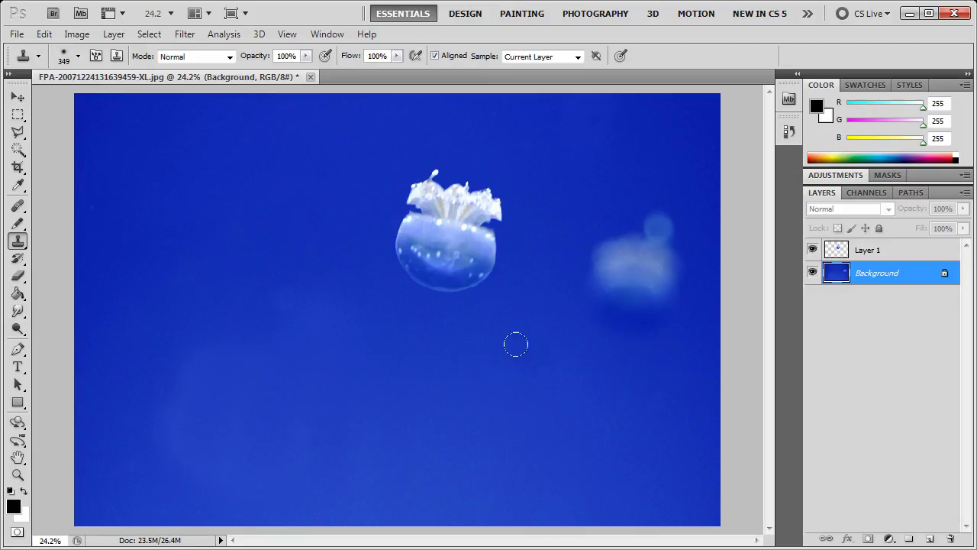
# Step: Select Layer 1 and drag its jellyfish copy from the centre to the lower left
pyautogui.click(895, 253)
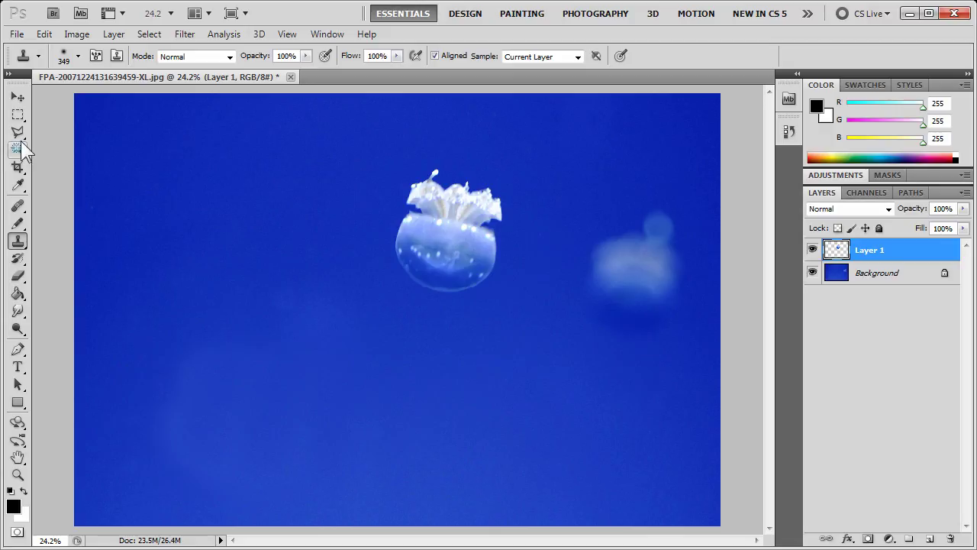
pyautogui.click(18, 97)
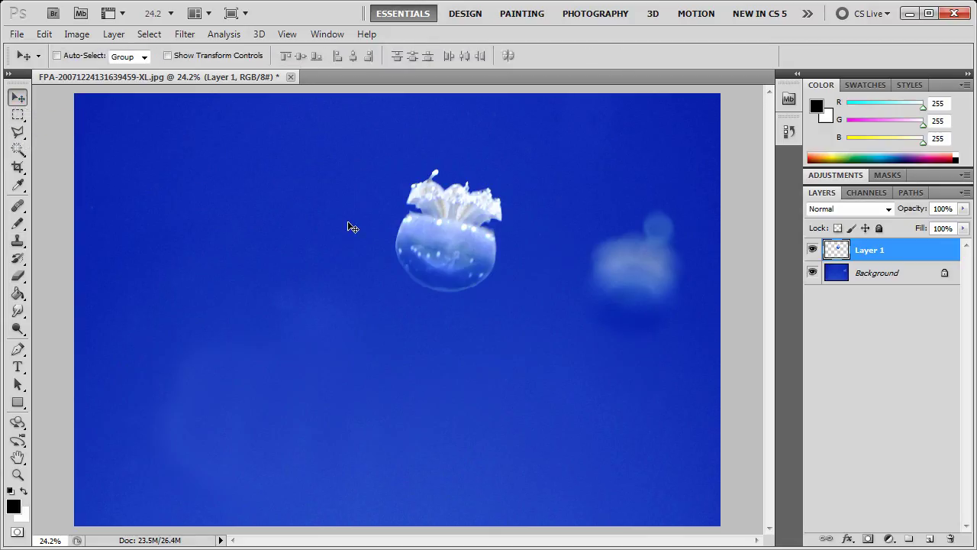
pyautogui.moveTo(464, 249); pyautogui.dragTo(237, 432)
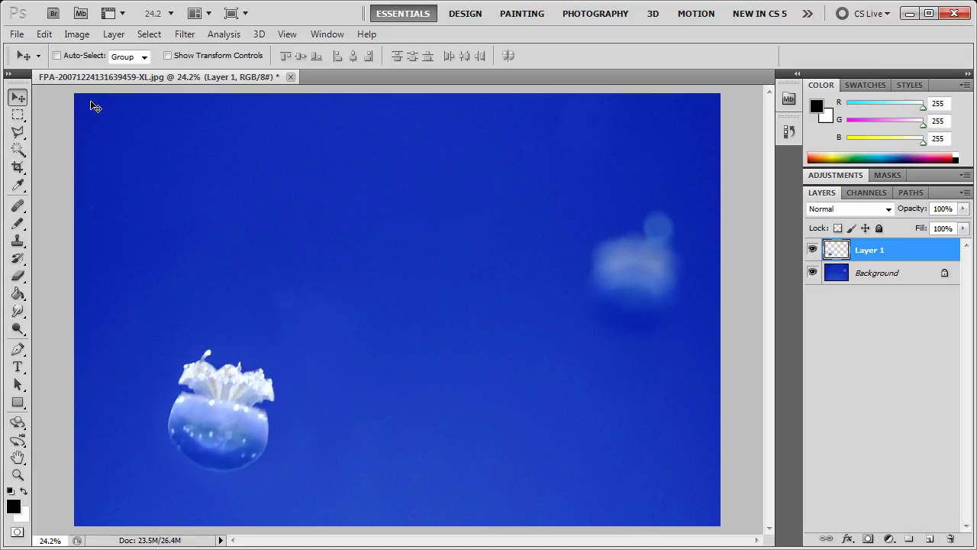
# Step: Rotate the Layer 1 jellyfish 143.28° so it stands upright, and commit it
pyautogui.click(45, 36)
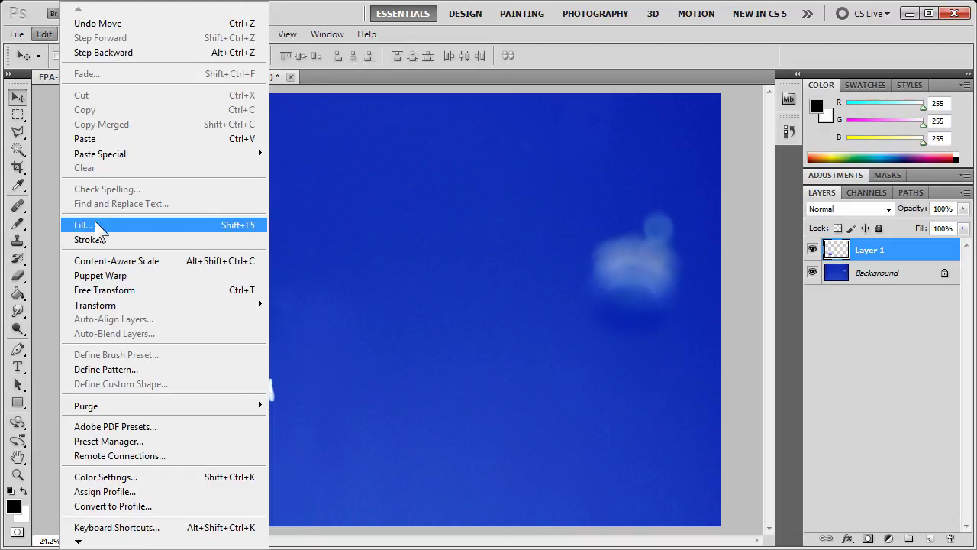
pyautogui.moveTo(118, 305)
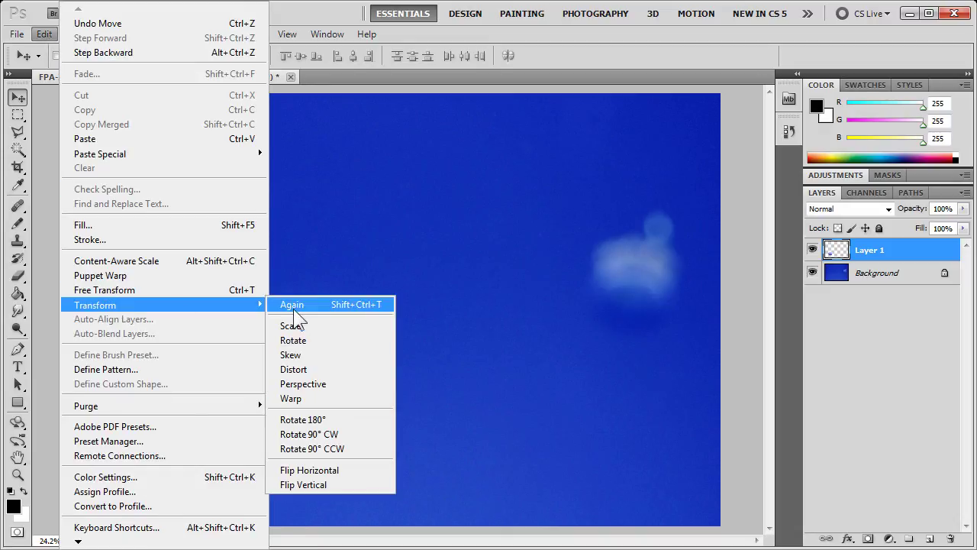
pyautogui.click(302, 343)
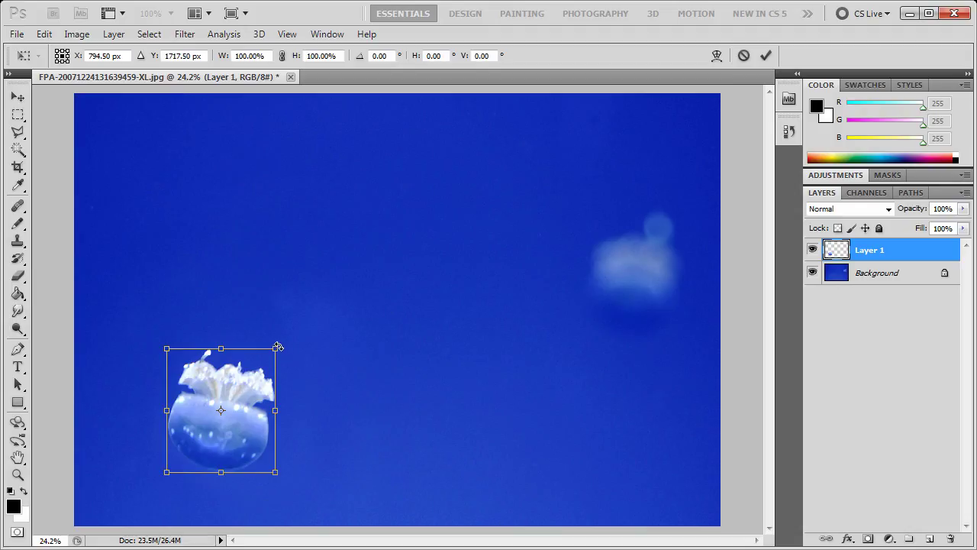
pyautogui.moveTo(278, 347); pyautogui.dragTo(214, 504)
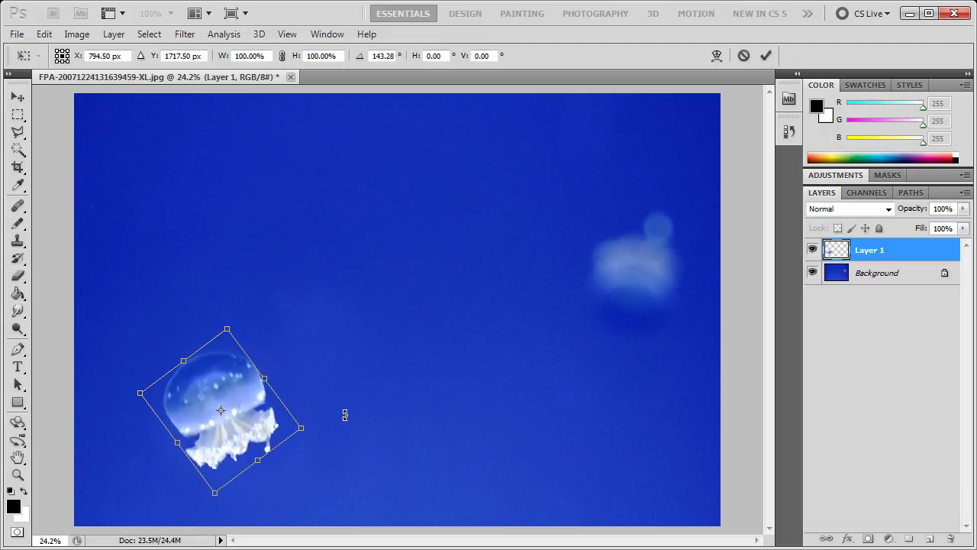
pyautogui.press('Return')
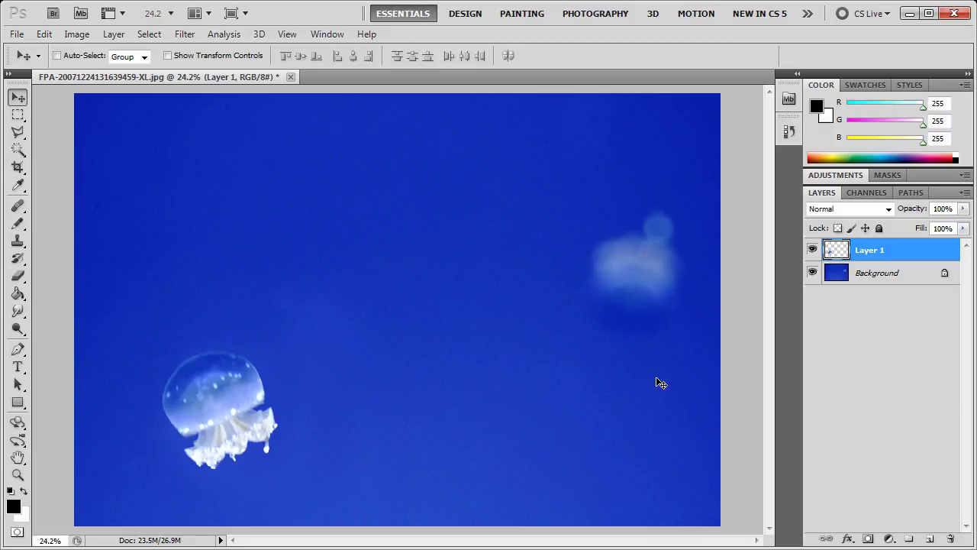
pyautogui.click(789, 135)
pyautogui.moveTo(686, 207); pyautogui.dragTo(686, 470)
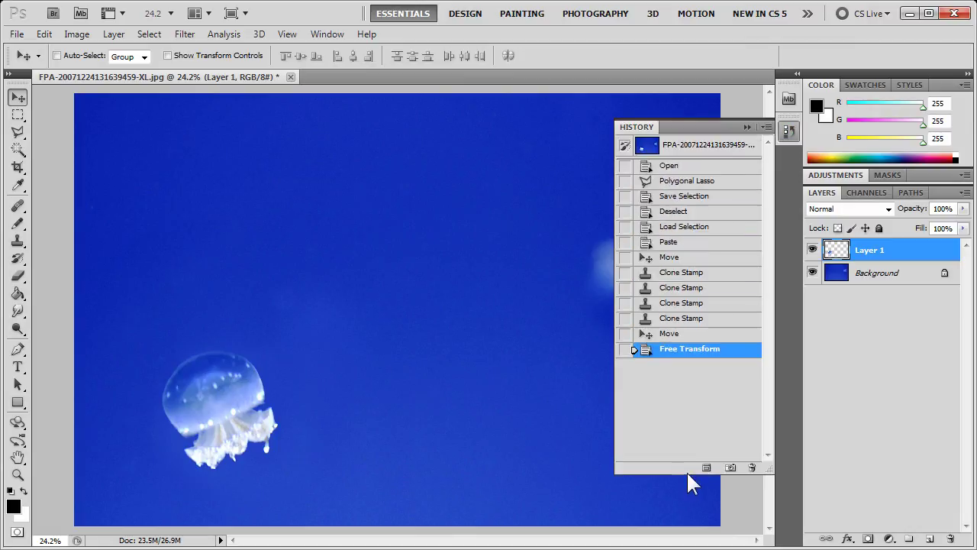
pyautogui.click(670, 165)
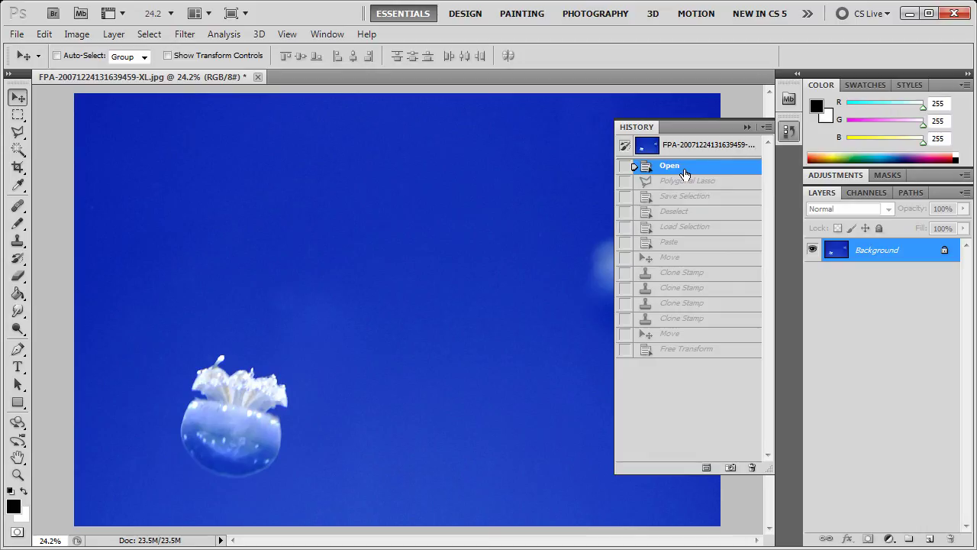
pyautogui.click(679, 350)
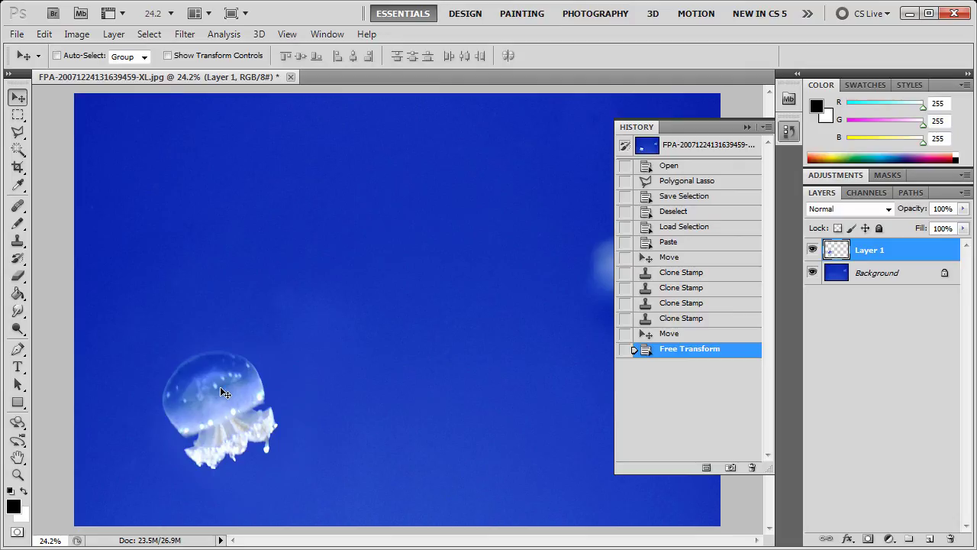
pyautogui.click(746, 126)
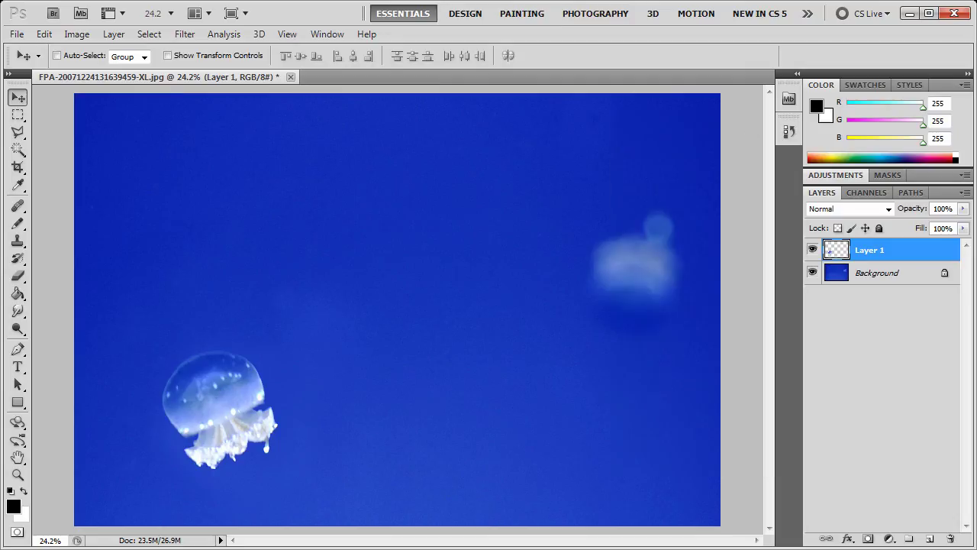